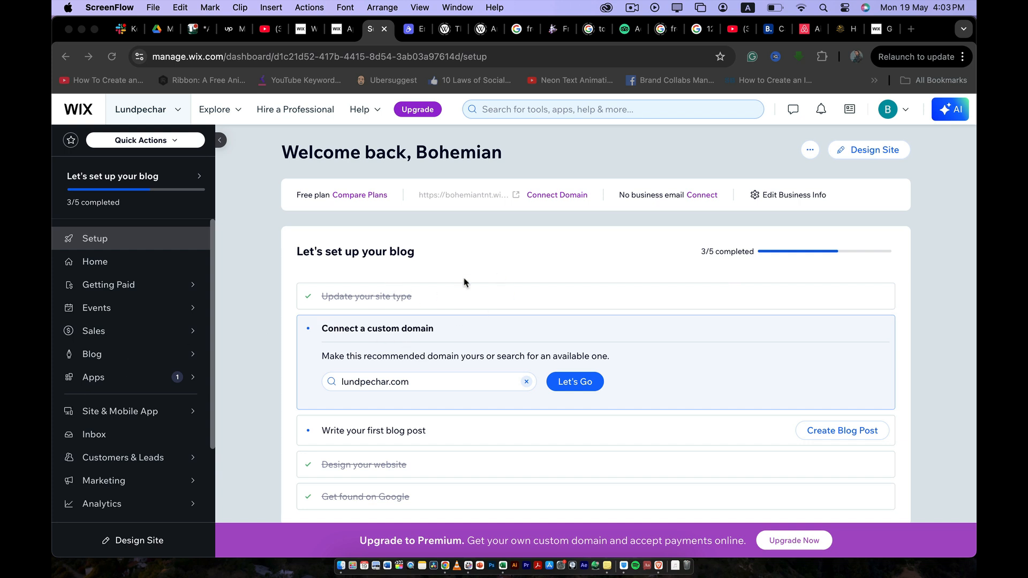
- Open the App Market from the site's Apps options in a new browser tab
scroll(464, 283, down, 1)
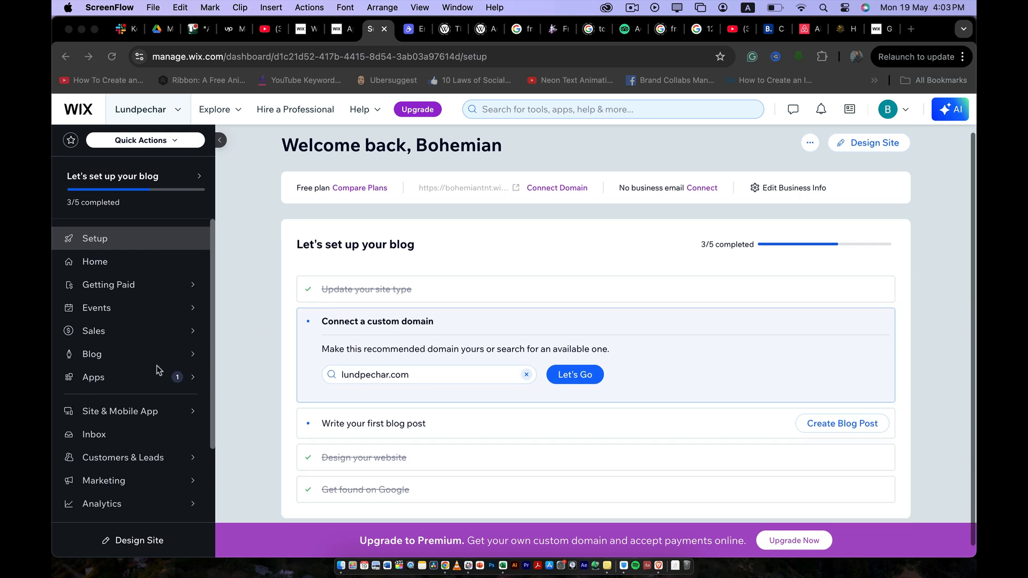
scroll(158, 369, down, 4)
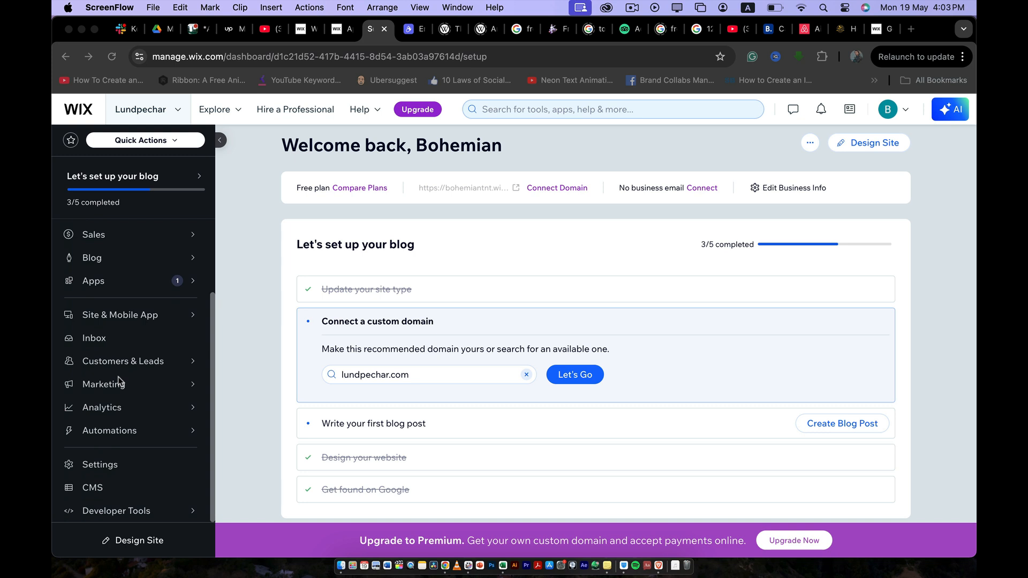
scroll(120, 382, up, 3)
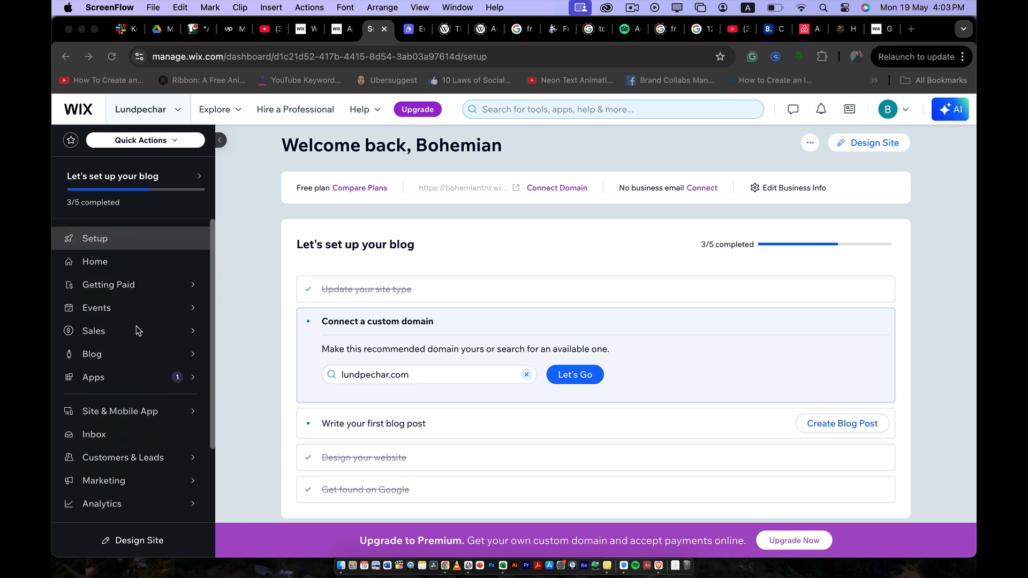
scroll(134, 337, down, 4)
scroll(120, 320, up, 4)
click(117, 381)
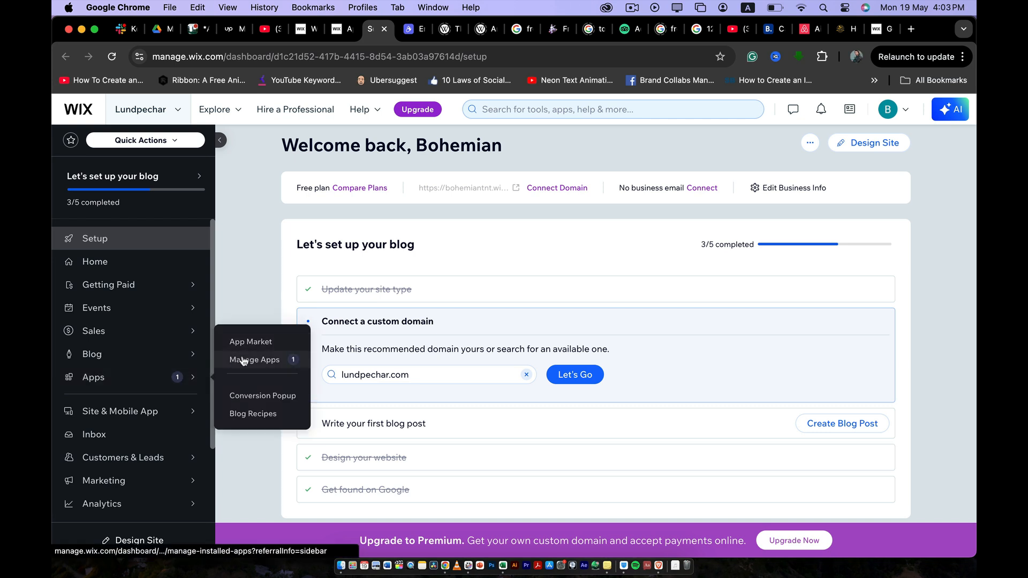
right_click(243, 348)
click(254, 338)
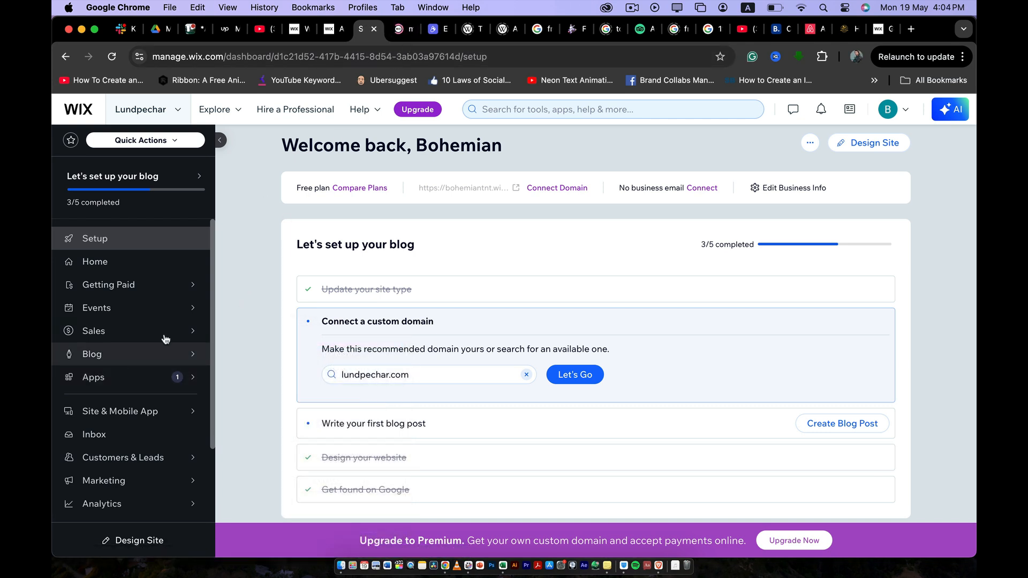
click(403, 30)
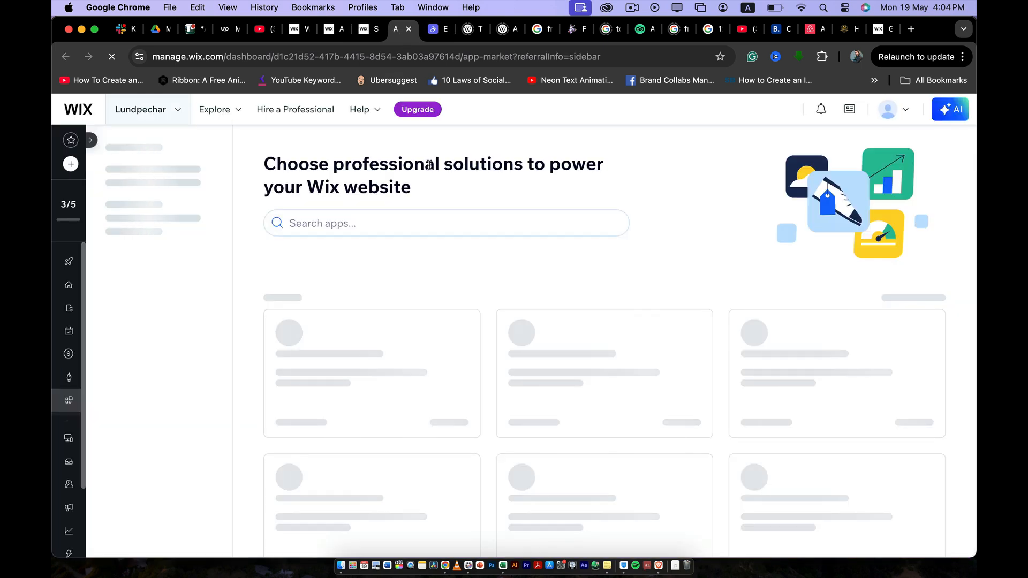
- Search the App Market for 'google sheet' and list the 'google sheets' results
click(372, 222)
text(googl)
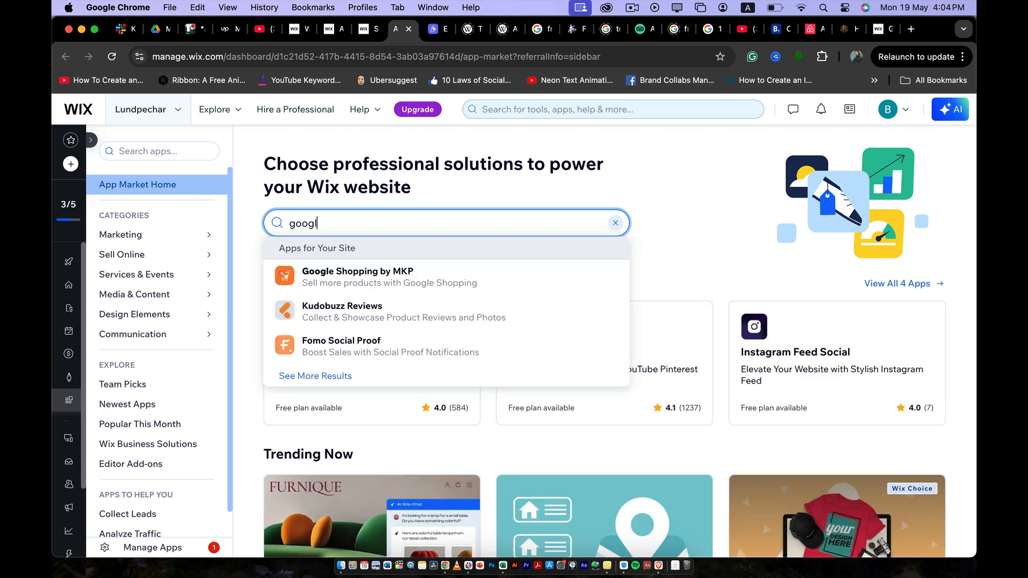
text(e sh)
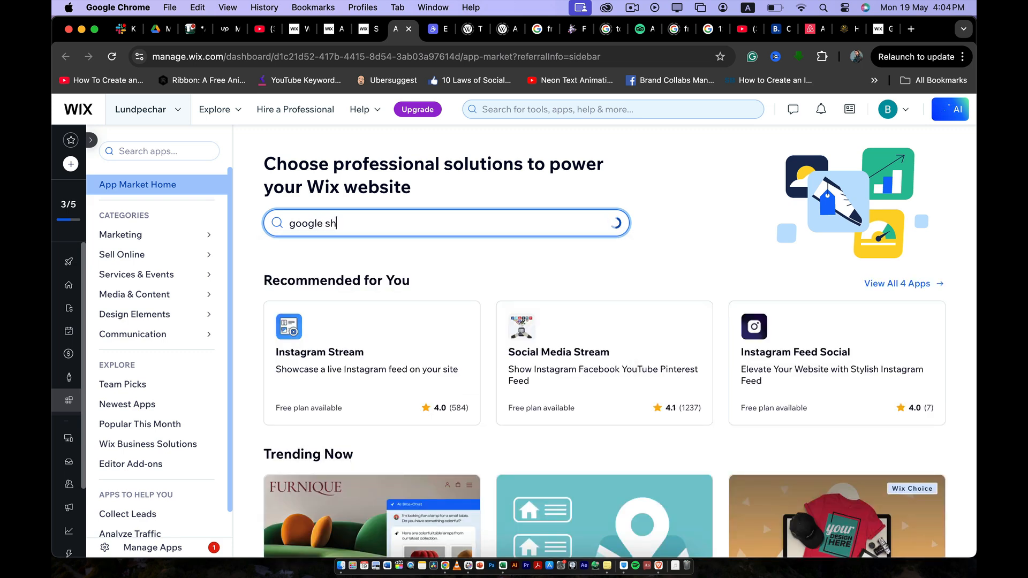
text(eet)
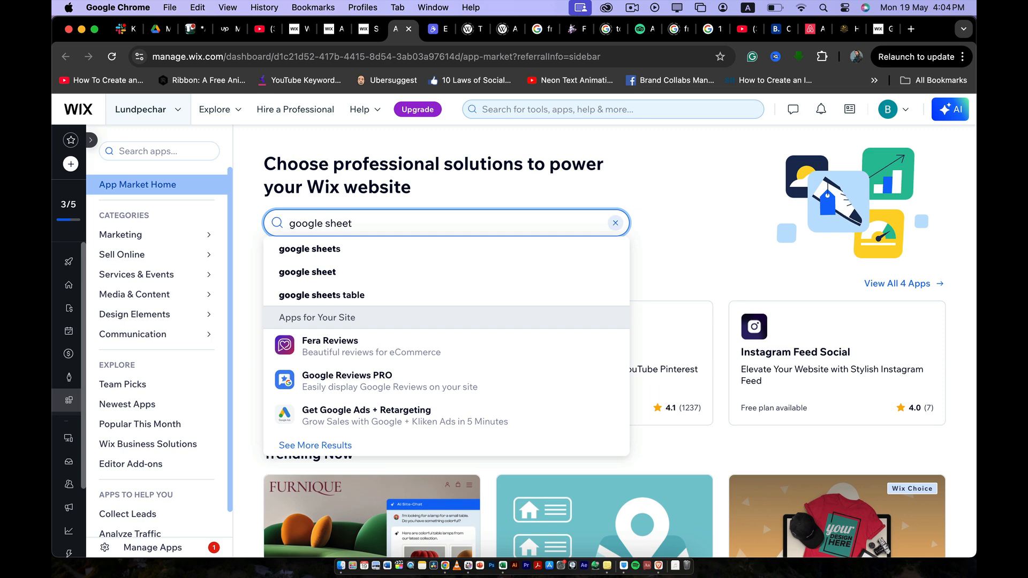
click(357, 251)
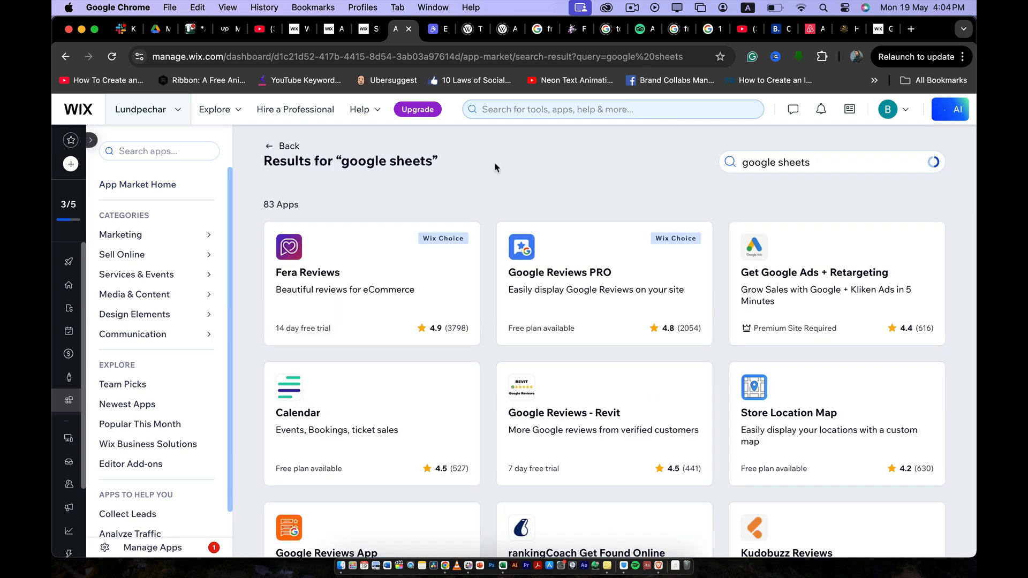
scroll(495, 167, down, 5)
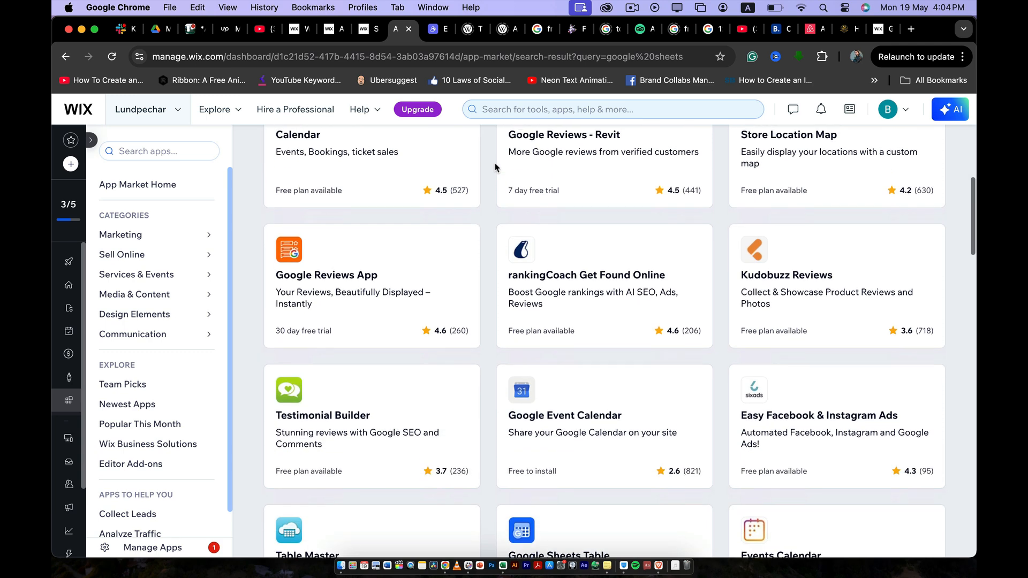
scroll(495, 167, down, 4)
- Add Google Sheets Table to the site and accept its permissions, closing the old dashboard tab
click(571, 352)
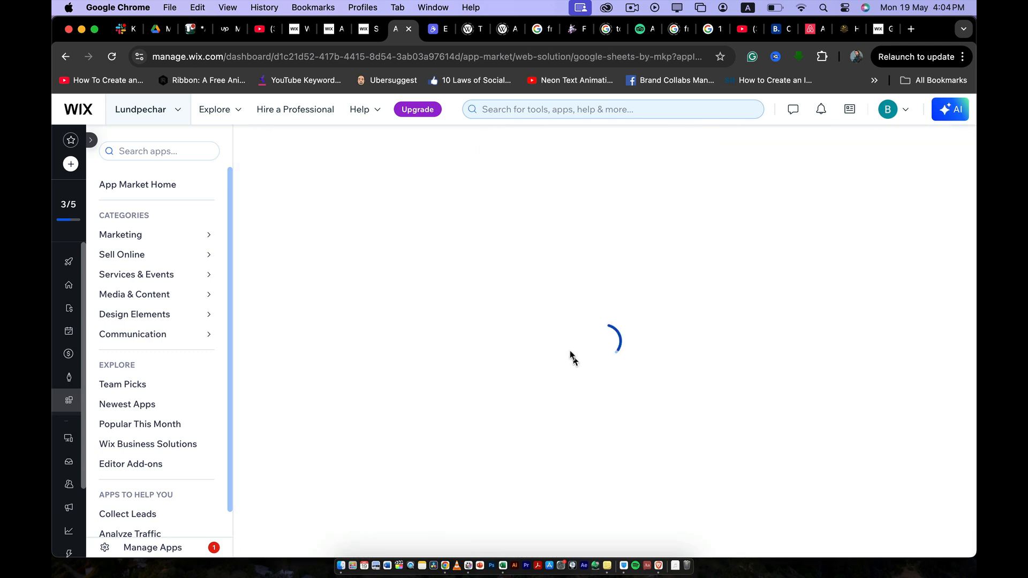
click(374, 32)
click(374, 32)
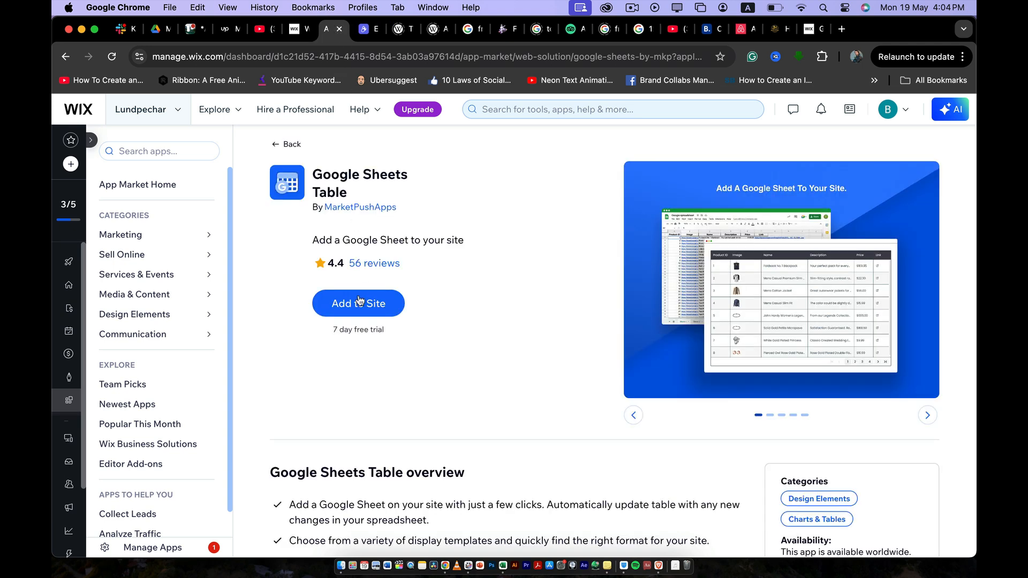
click(357, 309)
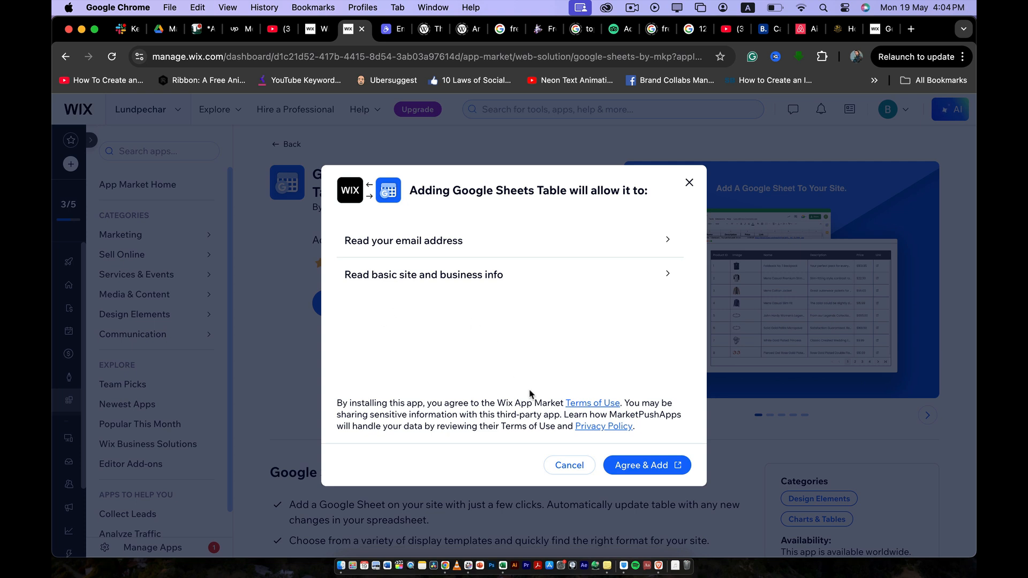
click(657, 465)
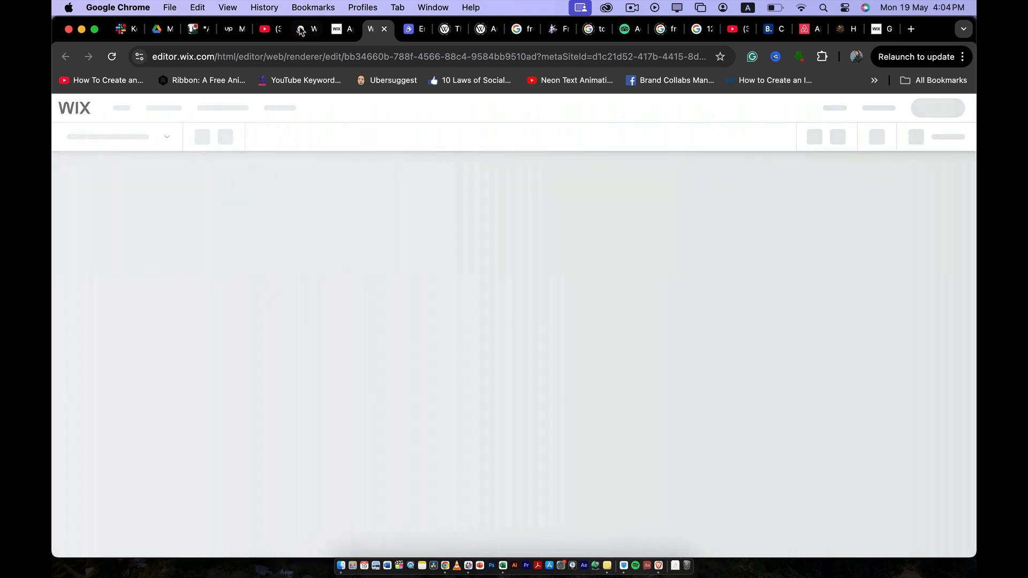
- Switch to the Wix Website Editor tab to reach the Google Sheets Table Finish setup panel
click(302, 30)
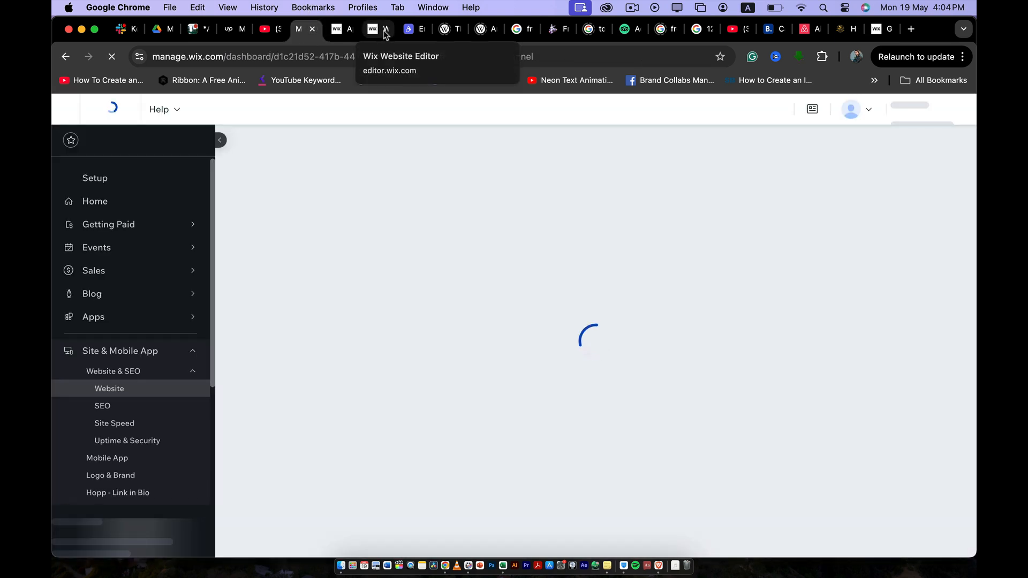
click(384, 32)
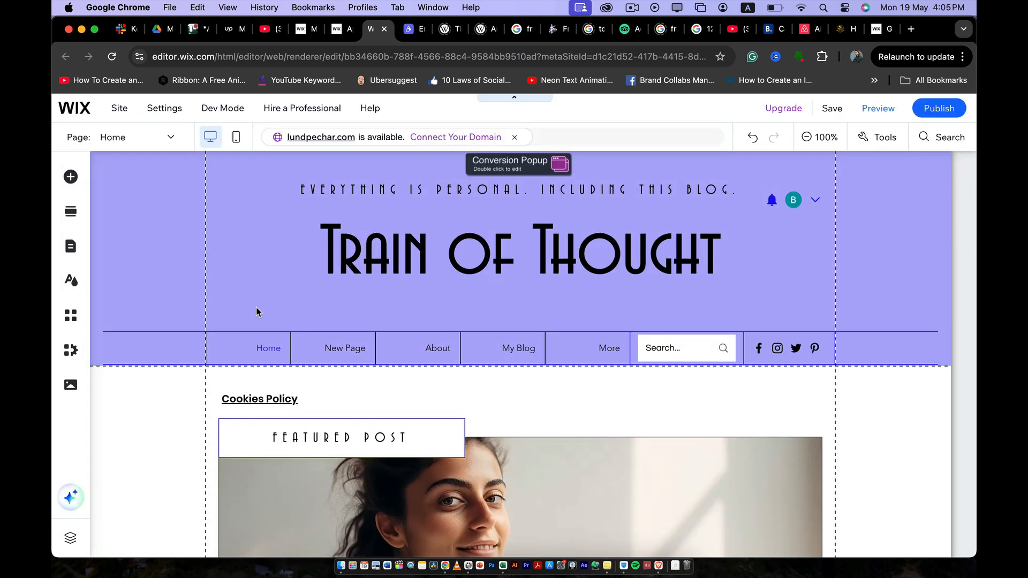
scroll(256, 312, down, 10)
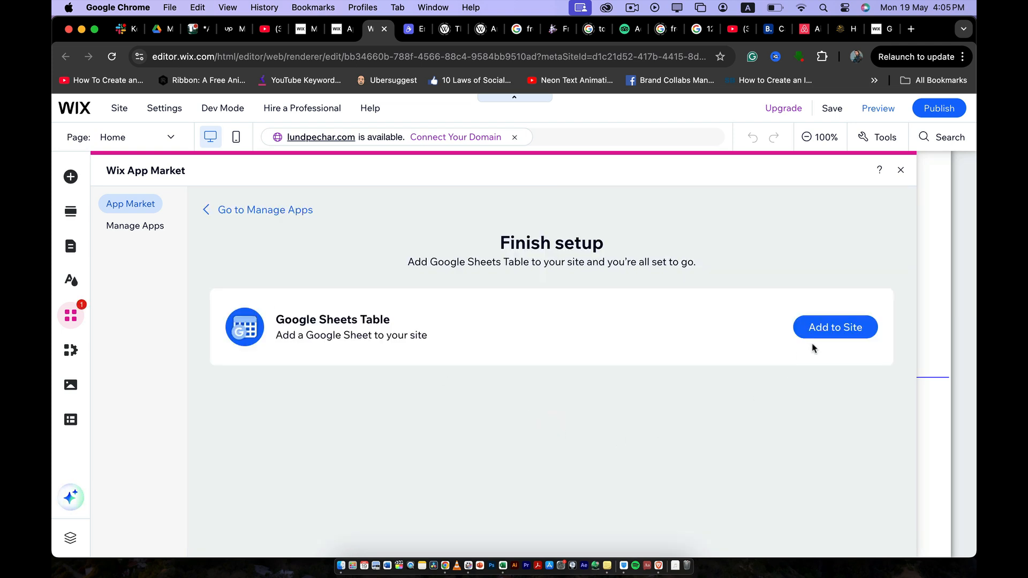
- Add Google Sheets Table to the Home page from the Finish setup panel
click(818, 328)
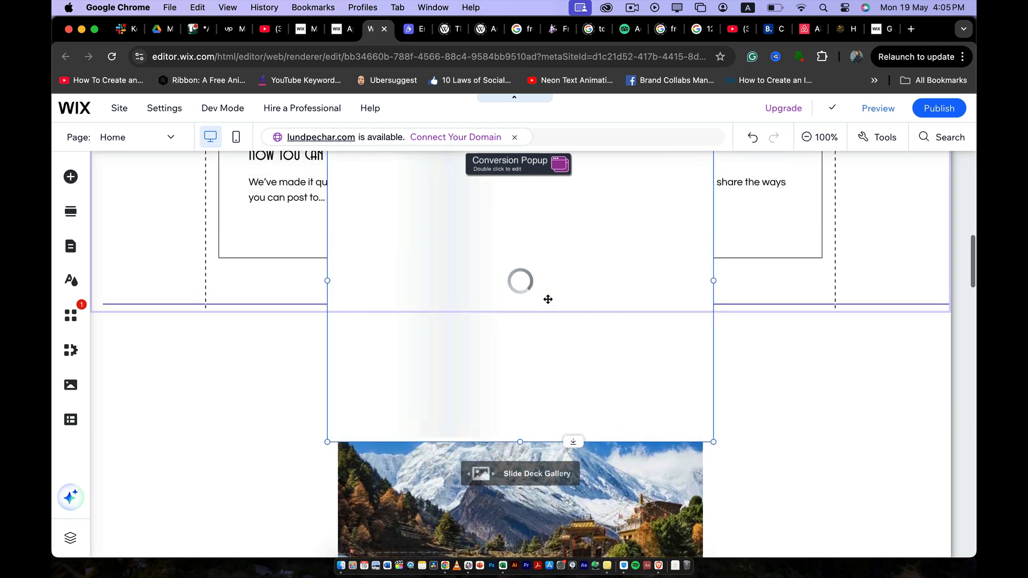
- Drag the Google Sheets Table down to the mountain gallery section, then select it
scroll(547, 299, up, 1)
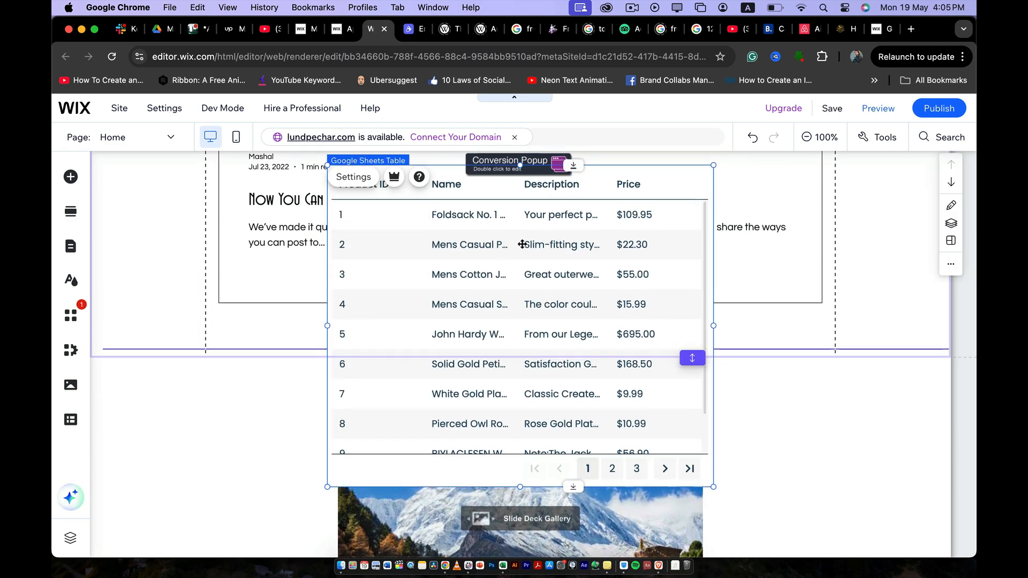
drag(607, 179, 600, 239)
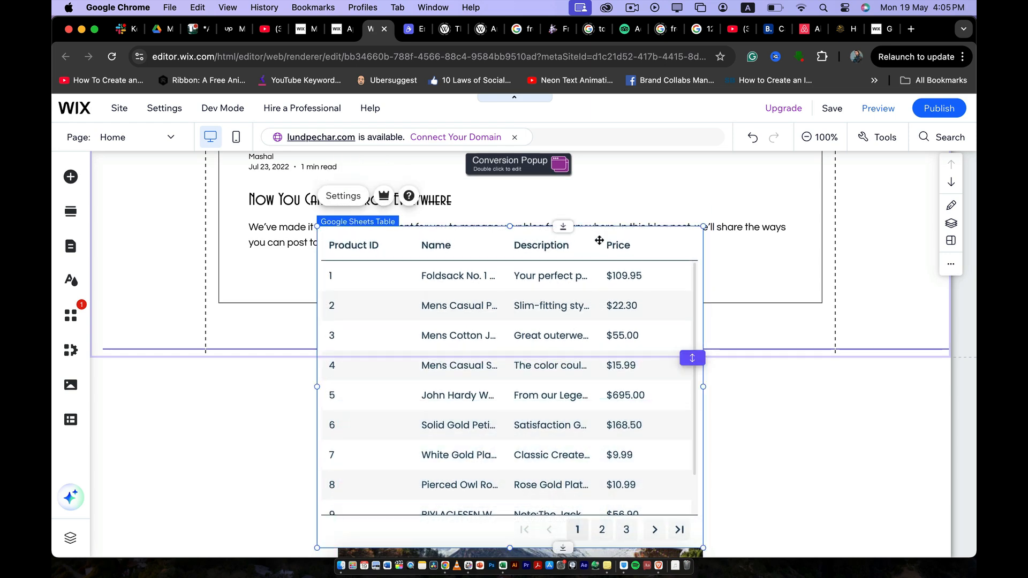
scroll(595, 222, down, 2)
drag(591, 166, 557, 343)
scroll(557, 342, down, 3)
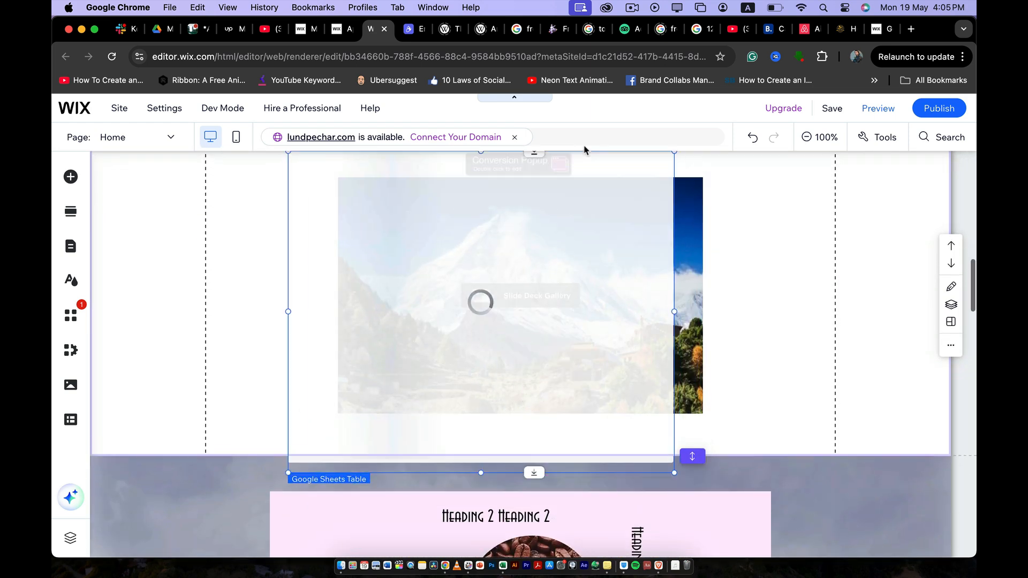
scroll(583, 166, up, 4)
scroll(575, 248, down, 1)
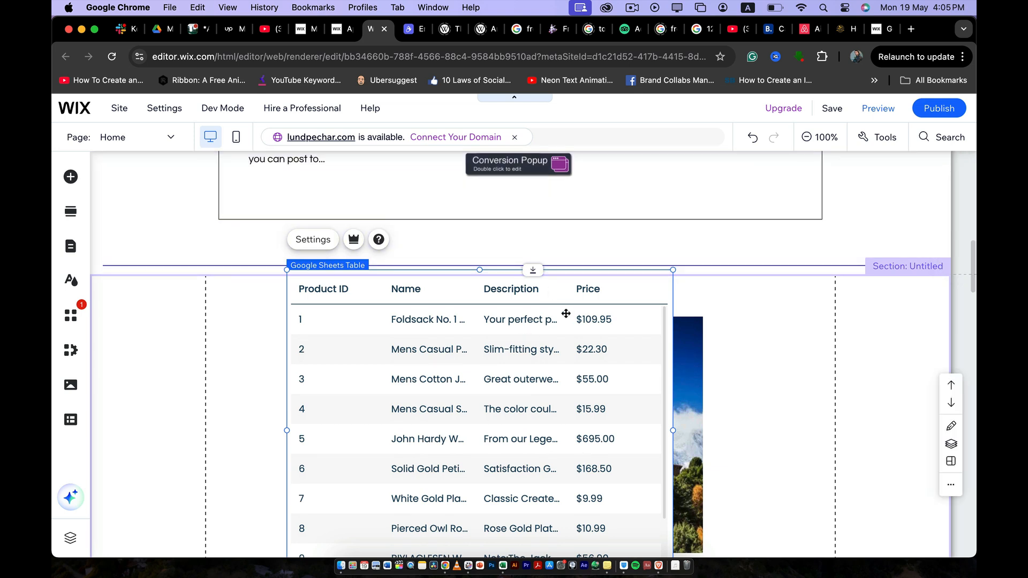
scroll(564, 315, down, 1)
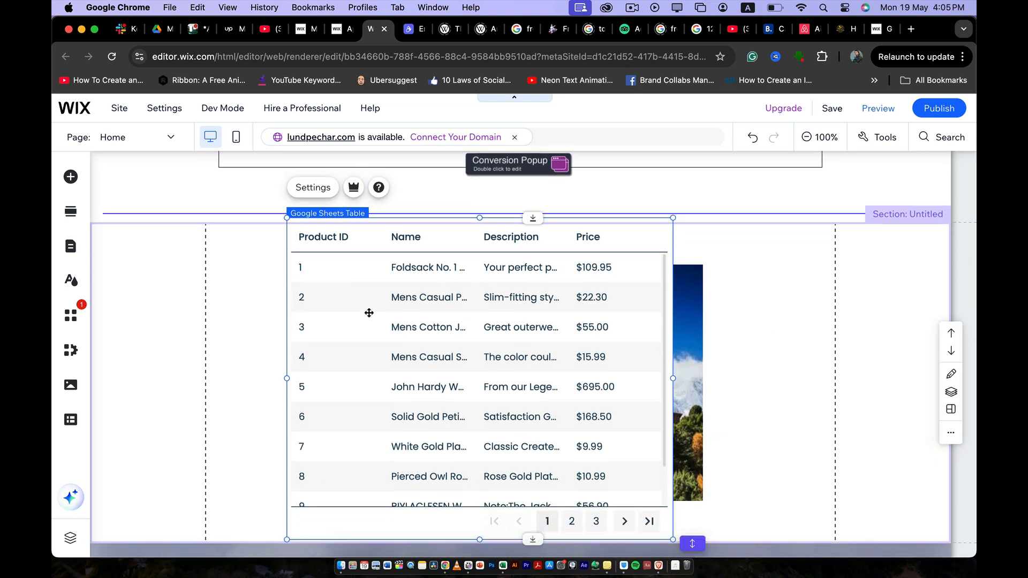
scroll(367, 313, down, 1)
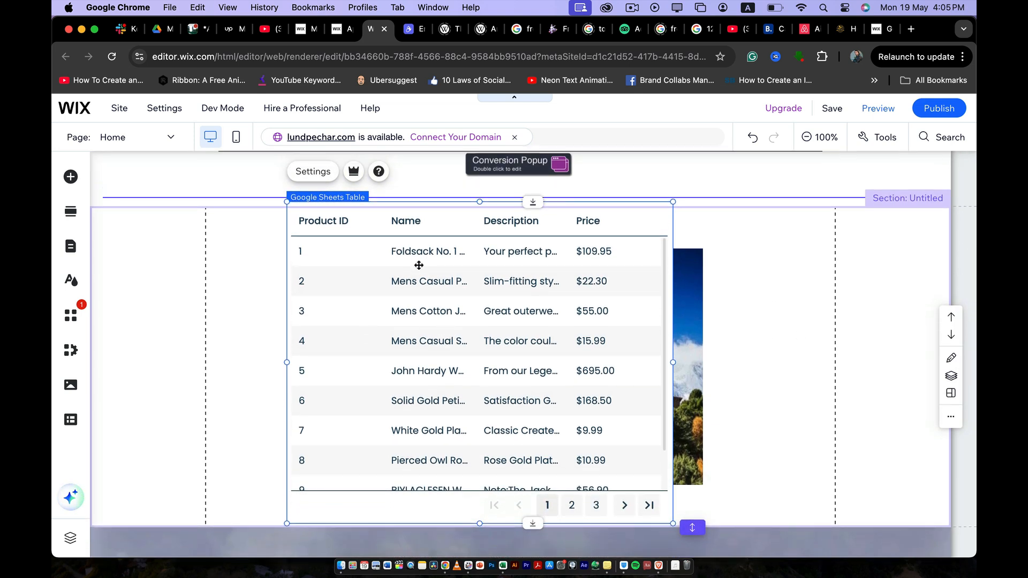
click(388, 228)
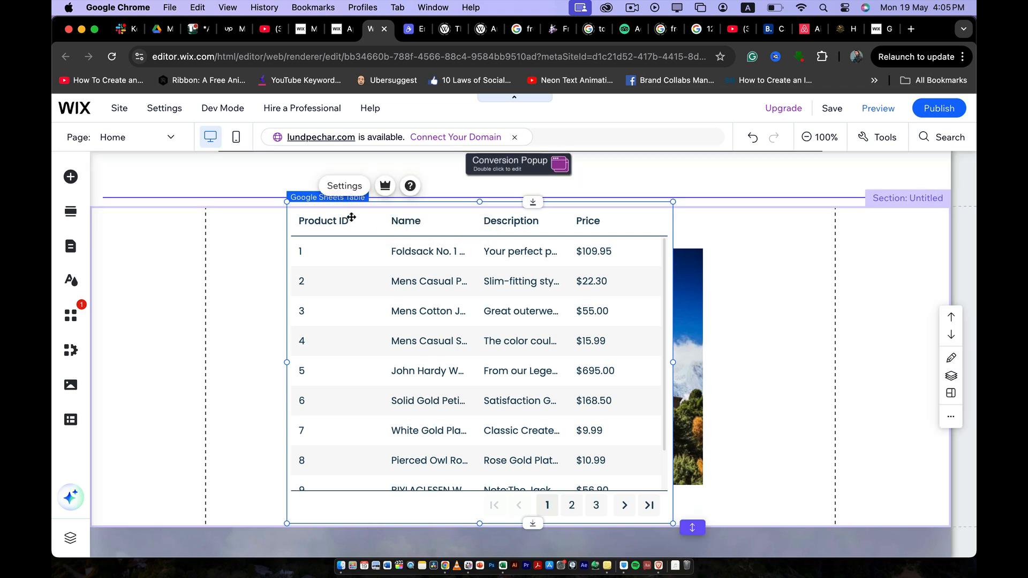
- Open the table's Settings panel to manage or refresh its Google Sheets data
click(346, 186)
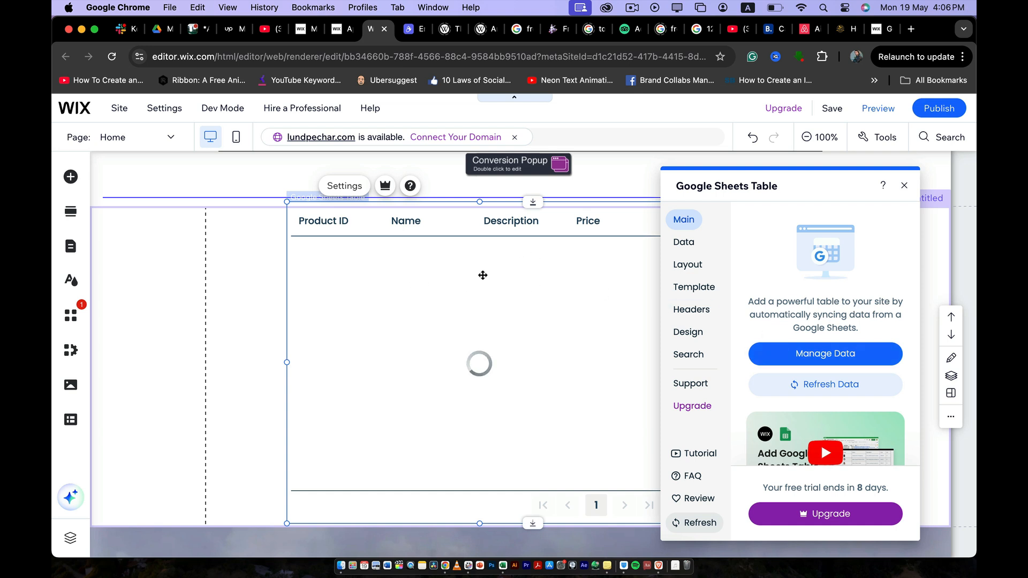
scroll(827, 294, down, 2)
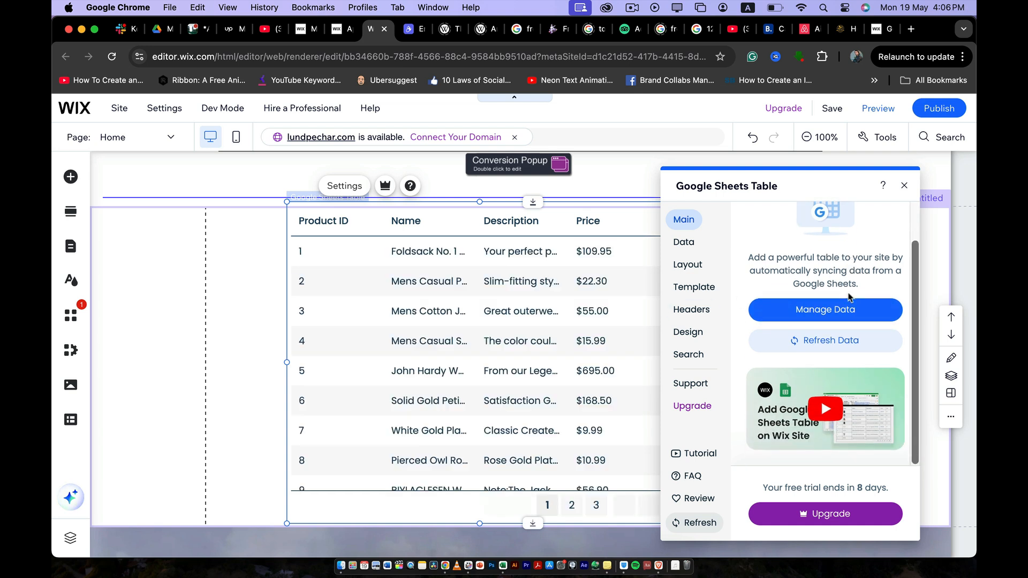
scroll(827, 296, up, 1)
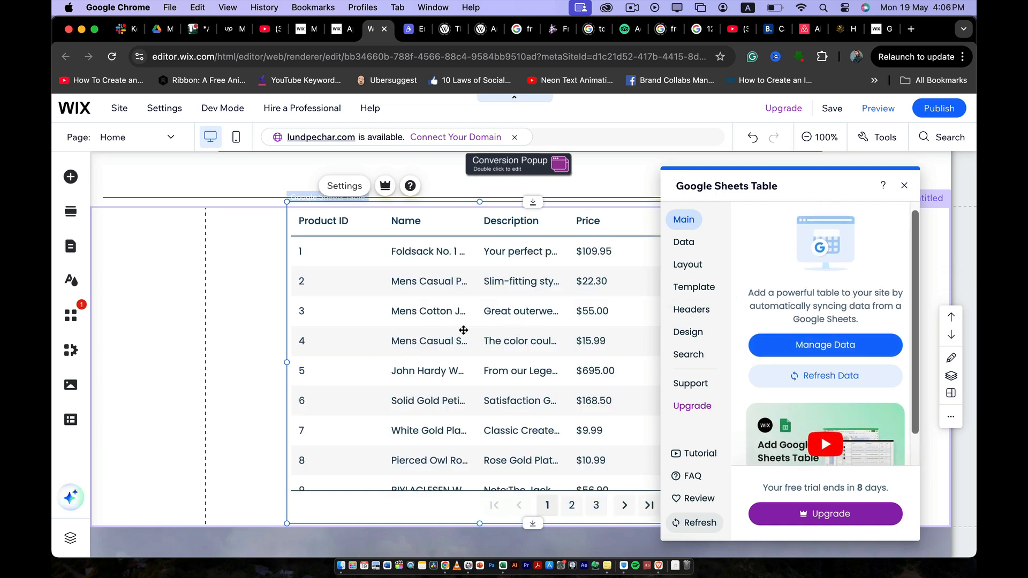